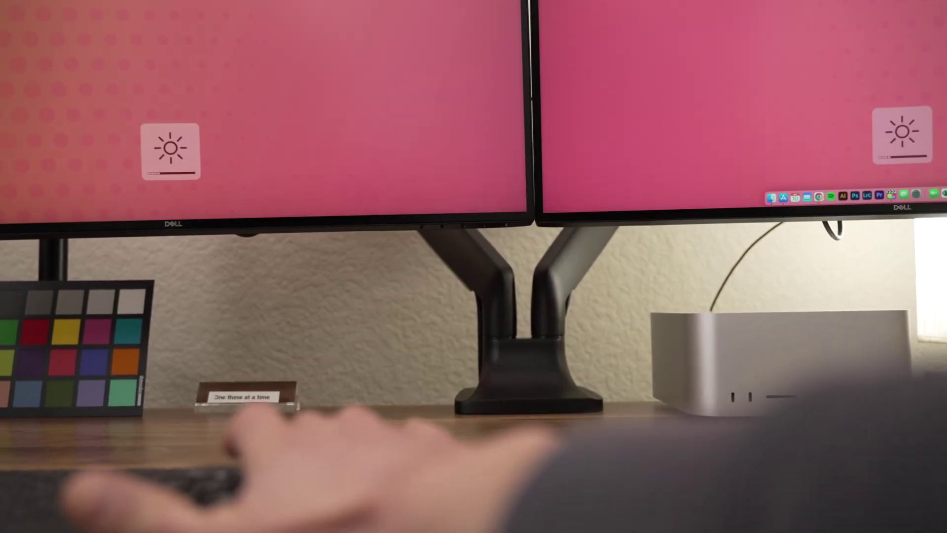
key(XF86MonBrightnessUp)
key(XF86MonBrightnessUp)
key(XF86MonBrightnessUp)
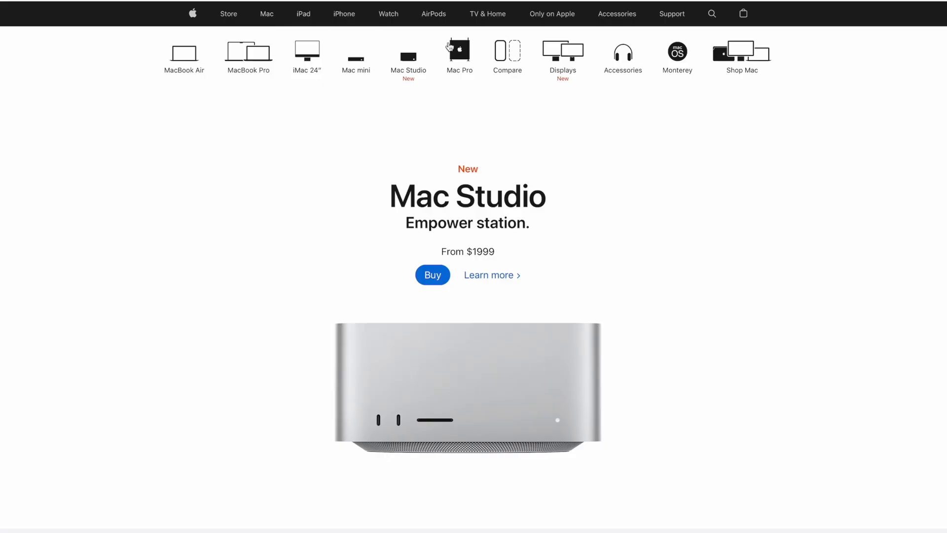
Open Apple's Displays page and view the Studio Display purchase page.
click(563, 49)
scroll(454, 236, down, 8)
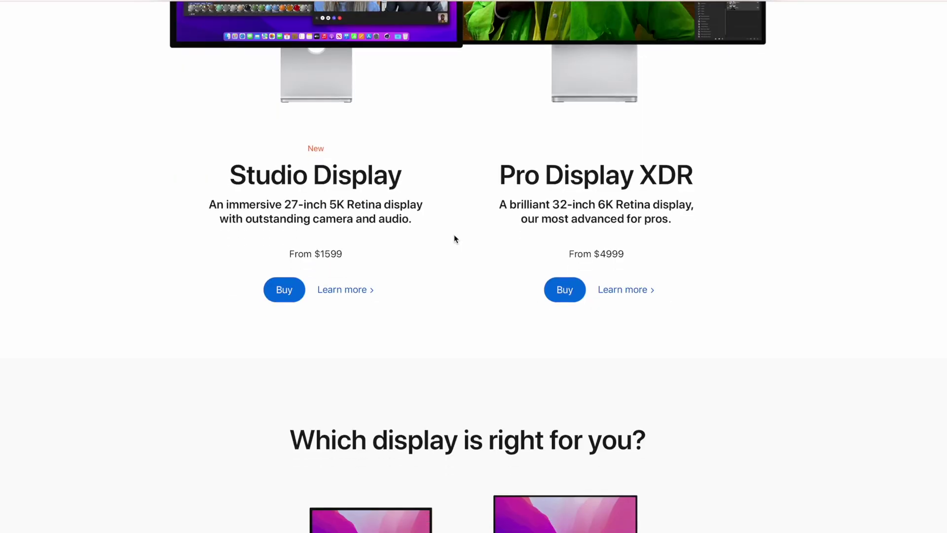
click(282, 289)
scroll(488, 229, down, 5)
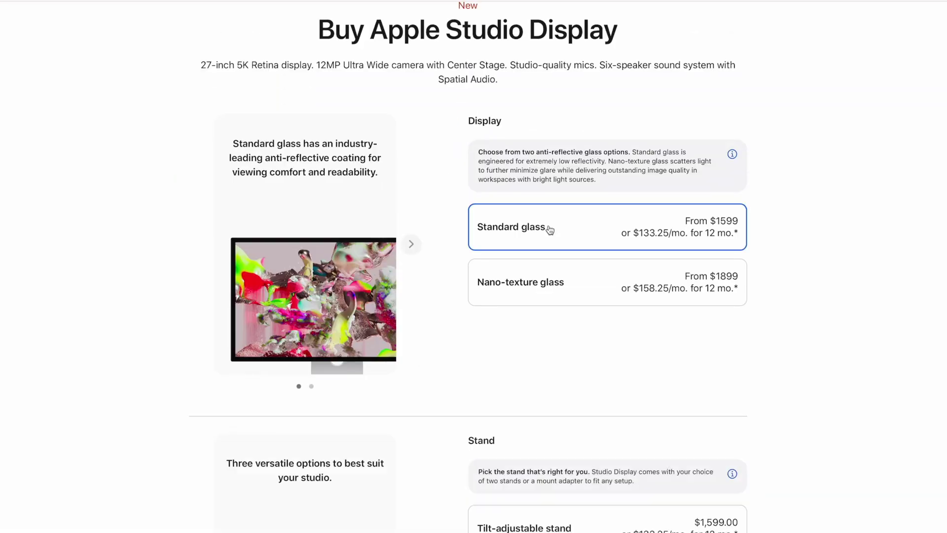
scroll(510, 280, down, 10)
Return to the displays overview and open the Pro Display XDR purchase page.
key(super+bracketleft)
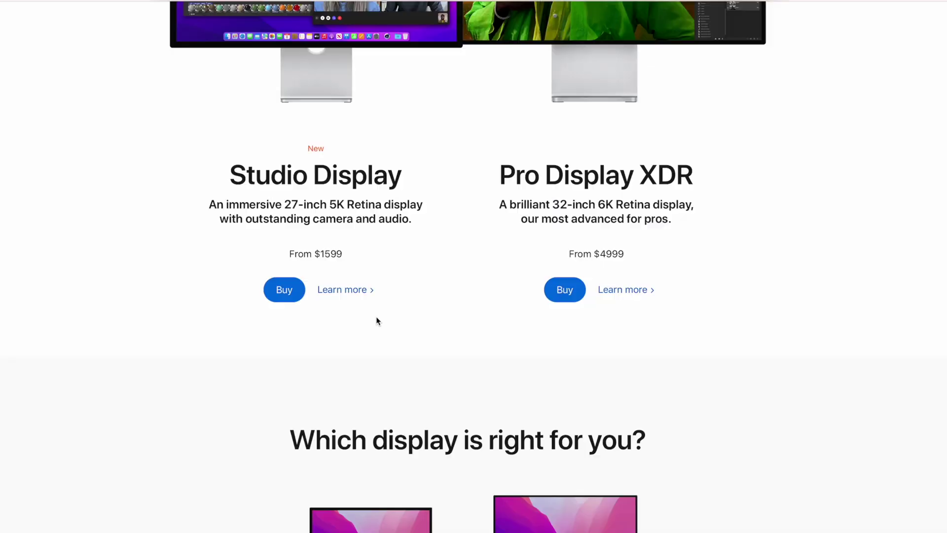
scroll(376, 318, up, 5)
scroll(443, 326, down, 5)
scroll(519, 339, up, 1)
click(563, 333)
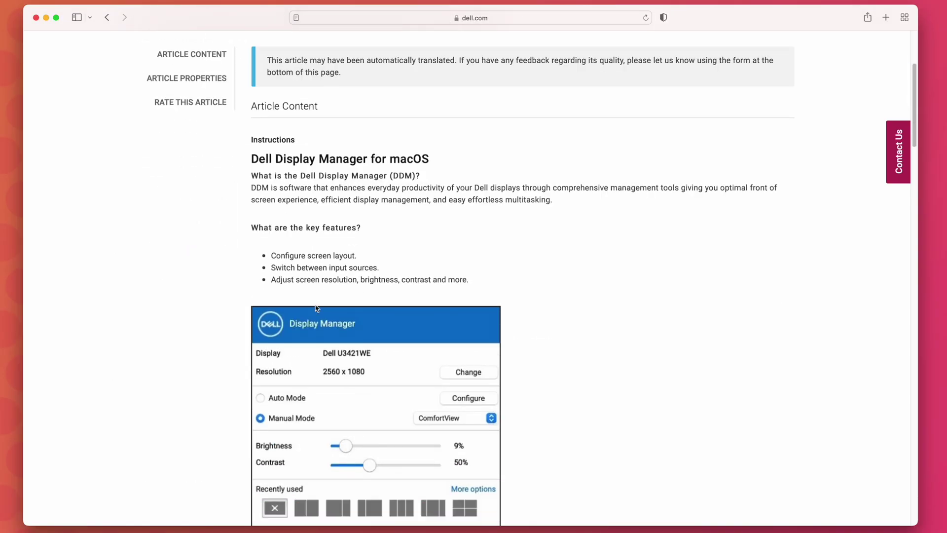
Follow the article to Dell's drivers page and look up the U2720QM monitor.
scroll(316, 308, down, 10)
click(466, 389)
scroll(298, 257, down, 5)
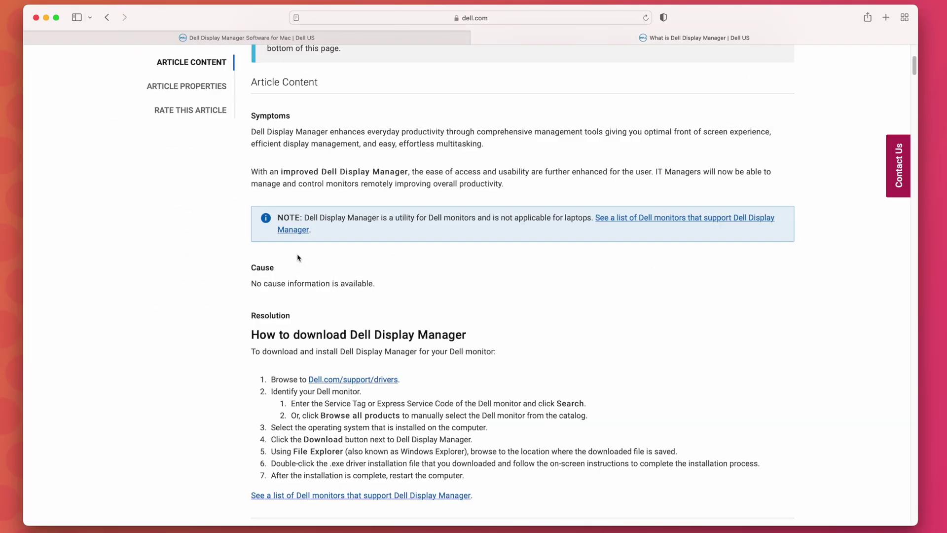
click(345, 379)
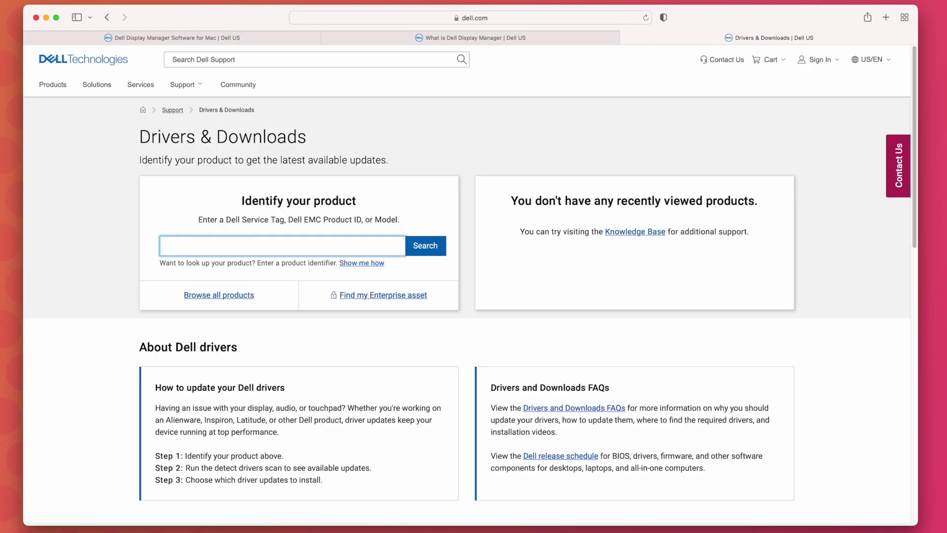
text(U2720QM)
key(Return)
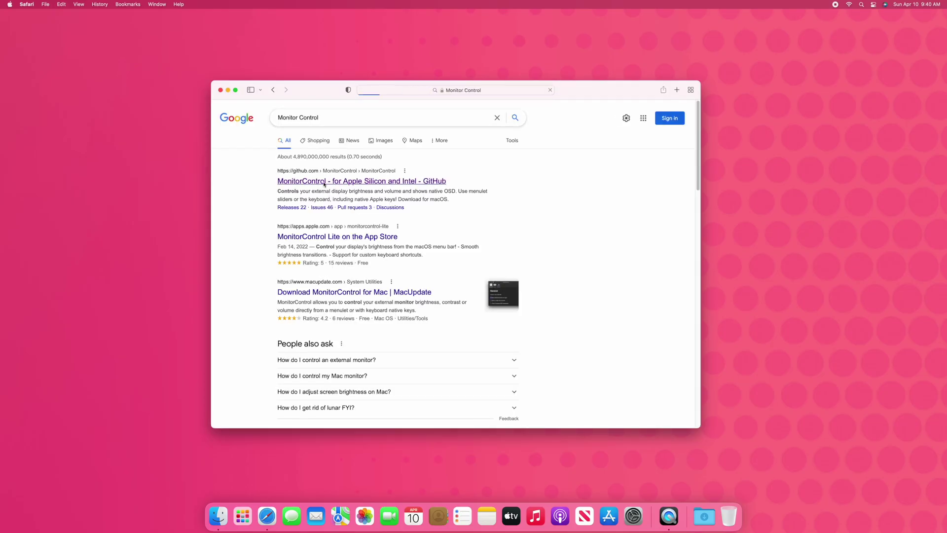
Download MonitorControl.4.0.2.dmg from the GitHub Releases assets and allow the download.
scroll(397, 245, down, 20)
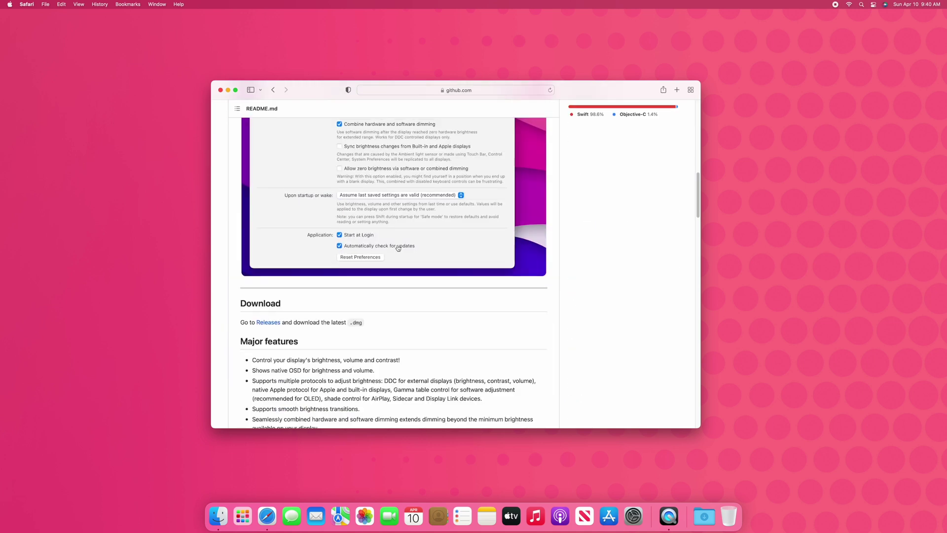
scroll(397, 245, down, 3)
click(277, 224)
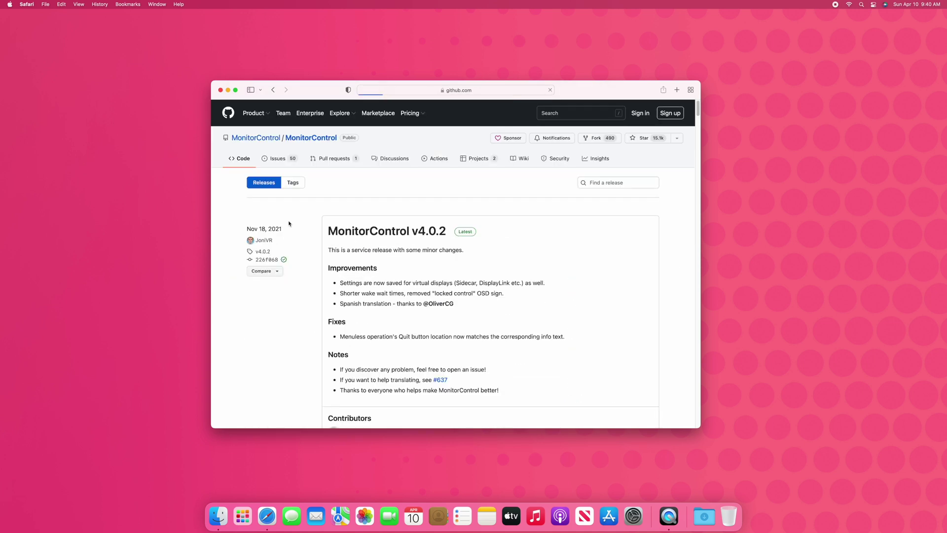
scroll(375, 251, down, 8)
scroll(374, 249, down, 15)
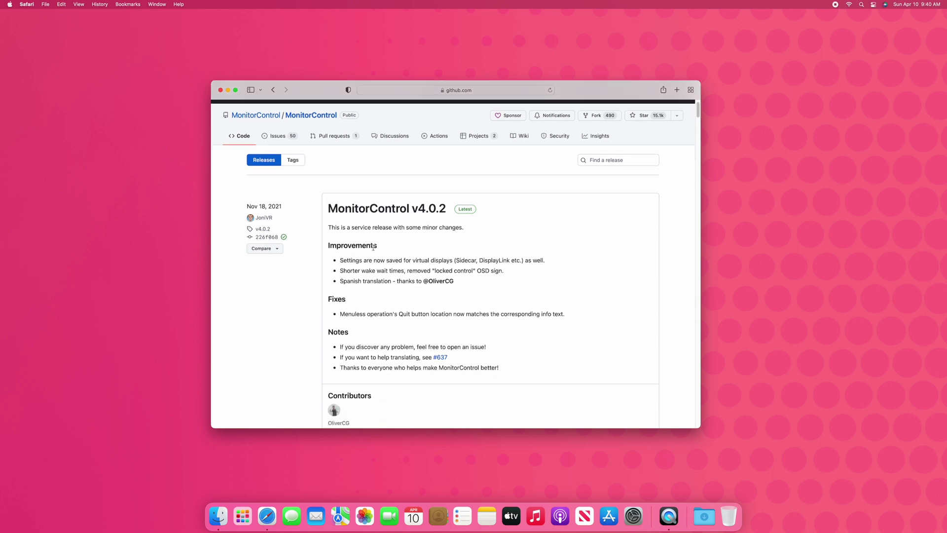
scroll(373, 247, up, 15)
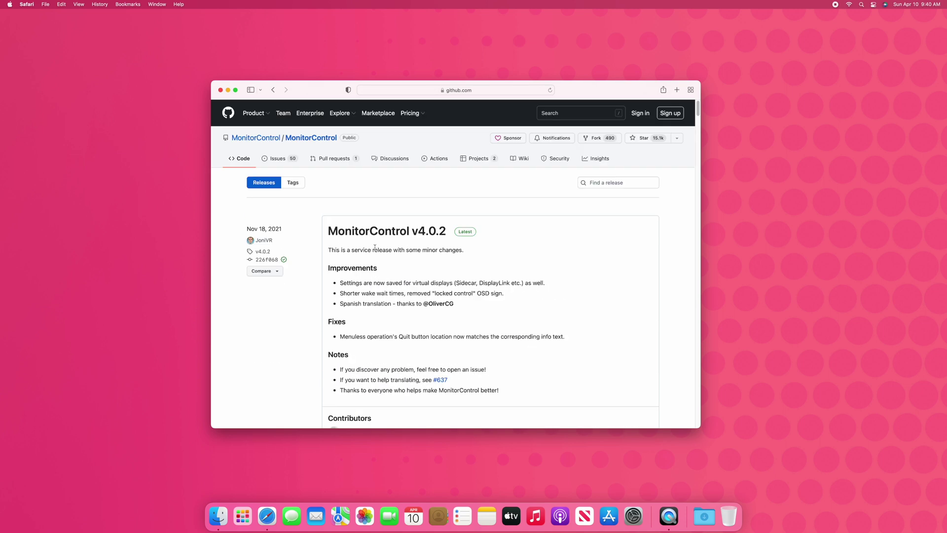
scroll(384, 248, down, 5)
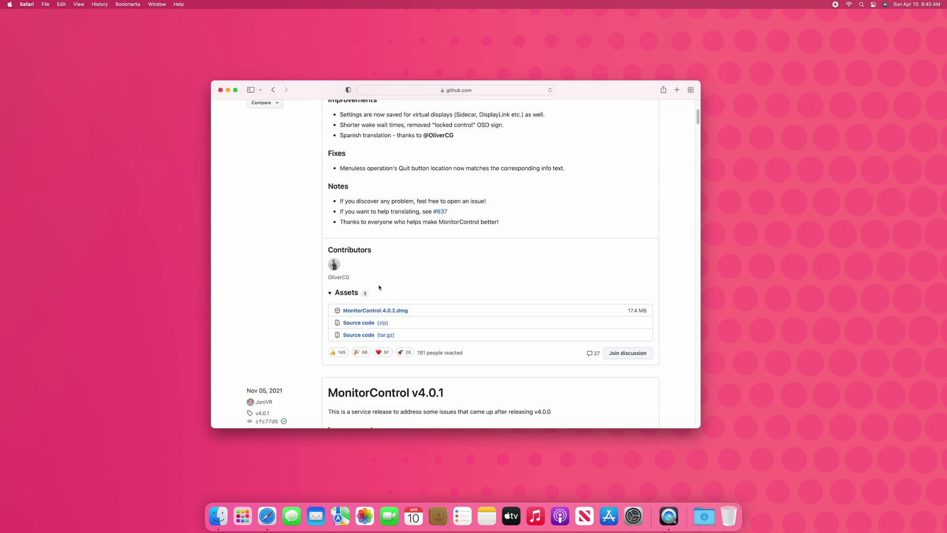
click(375, 310)
click(520, 274)
Copy MonitorControl into Applications and launch it from a Finder window.
key(super+h)
drag(104, 413, 215, 415)
click(41, 345)
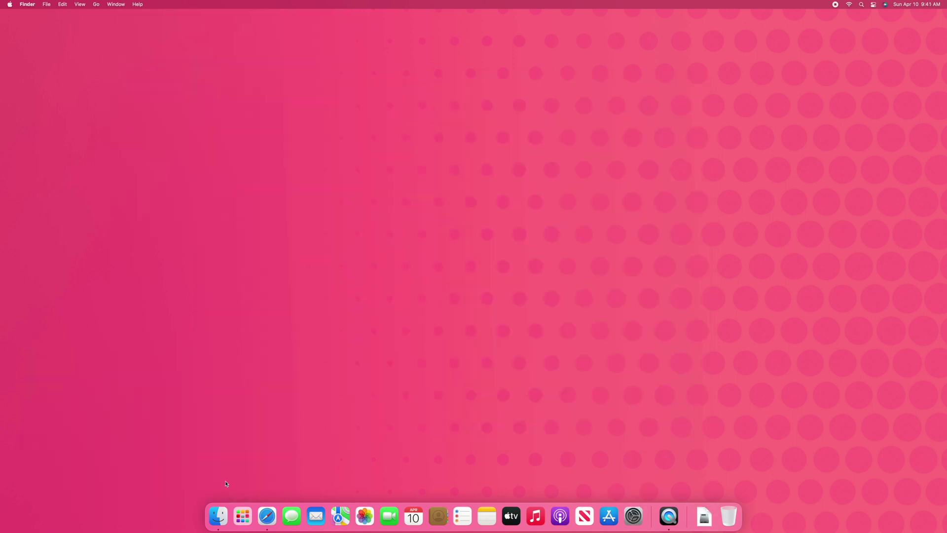
click(218, 516)
click(331, 144)
scroll(470, 187, down, 2)
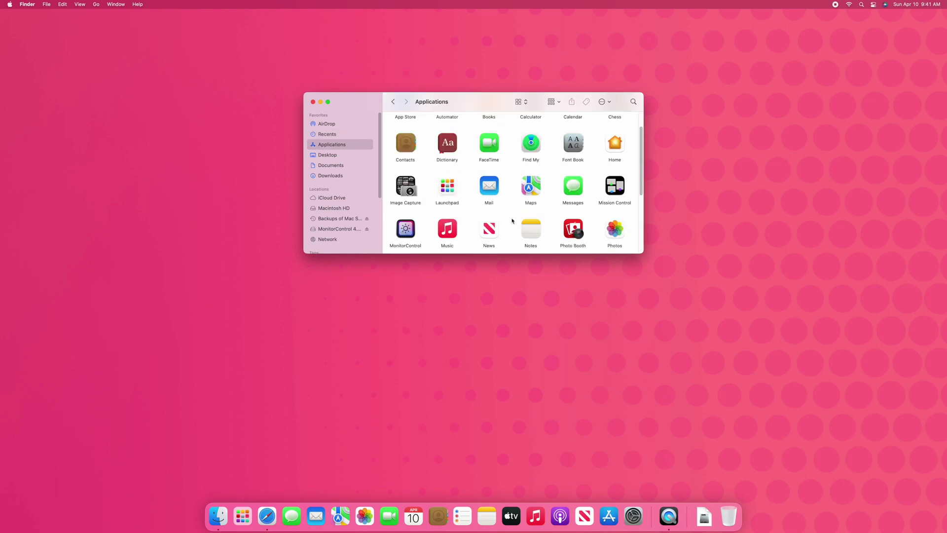
double_click(405, 219)
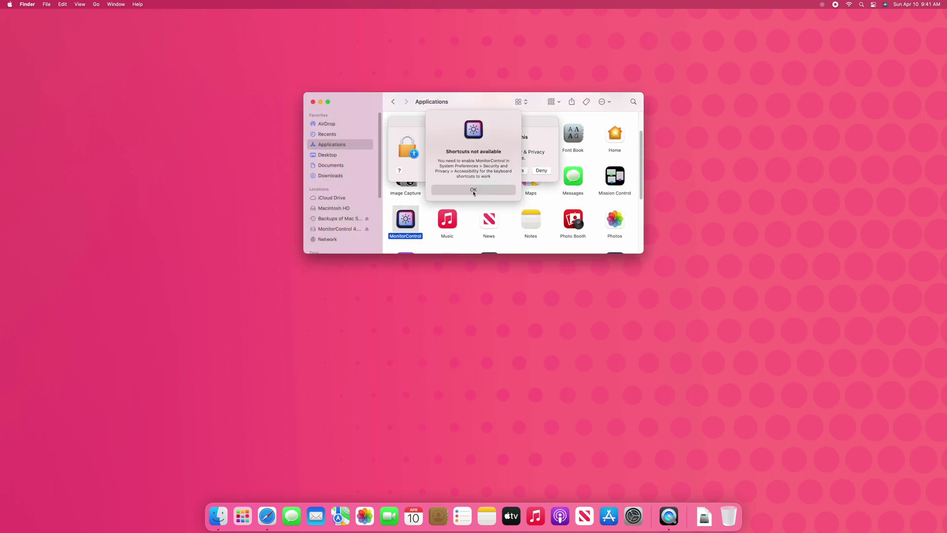
Unlock Security & Privacy with the administrator password to grant MonitorControl Accessibility access.
click(473, 190)
click(486, 172)
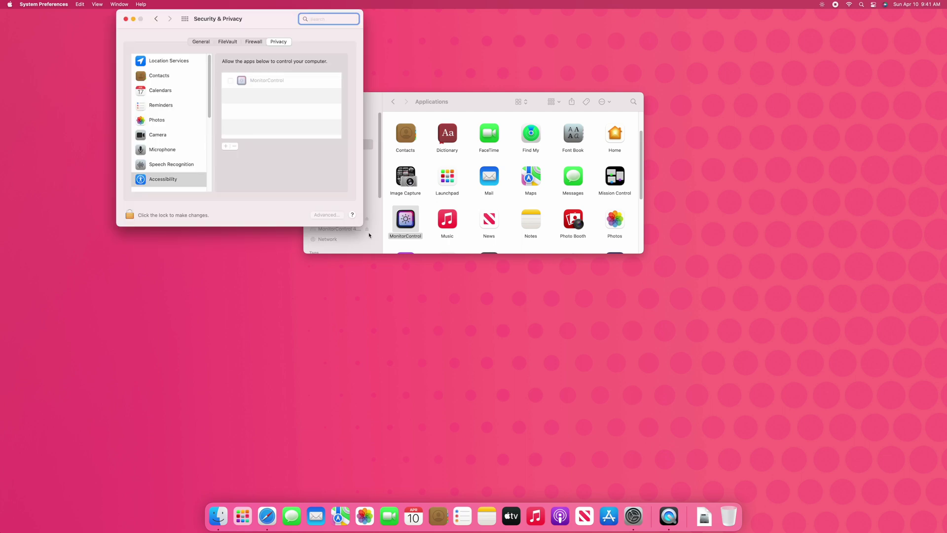
click(130, 214)
key(Return)
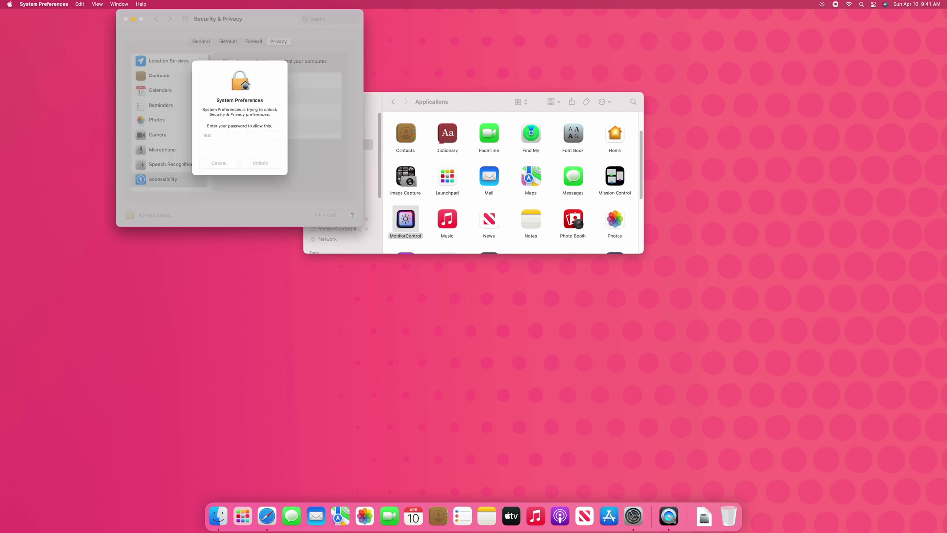
scroll(165, 171, down, 5)
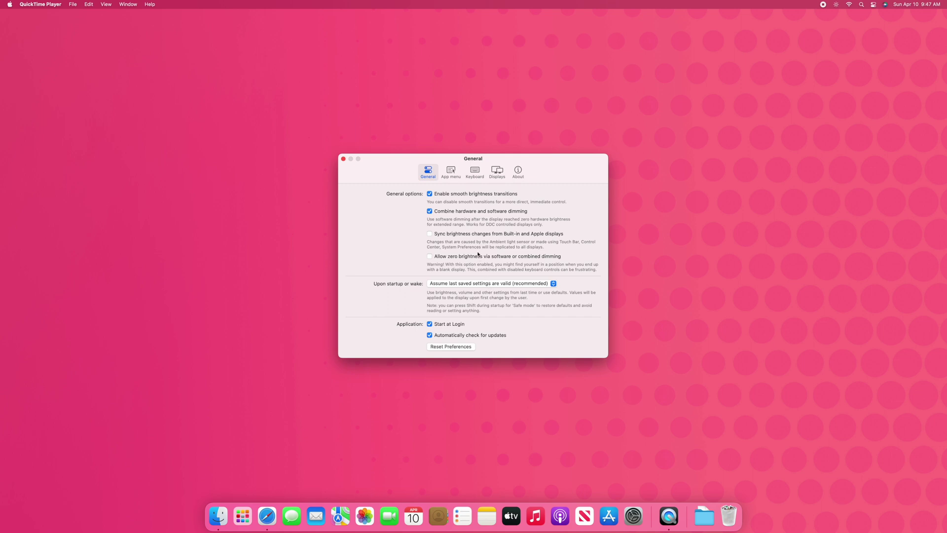
Dim both DELL U2720QM displays with the menu-bar sliders, then test the brightness-down key.
click(840, 3)
drag(891, 33, 878, 35)
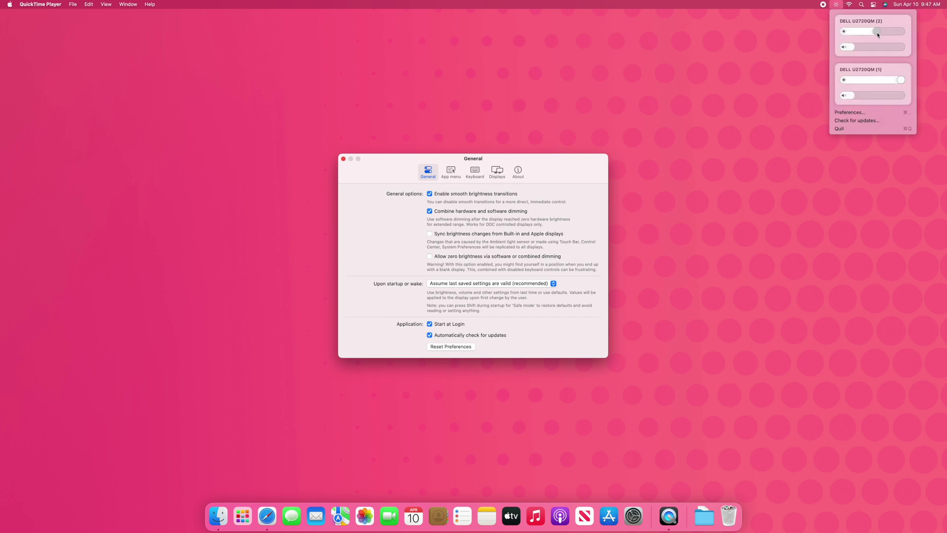
drag(901, 80, 877, 84)
drag(888, 80, 881, 78)
click(590, 181)
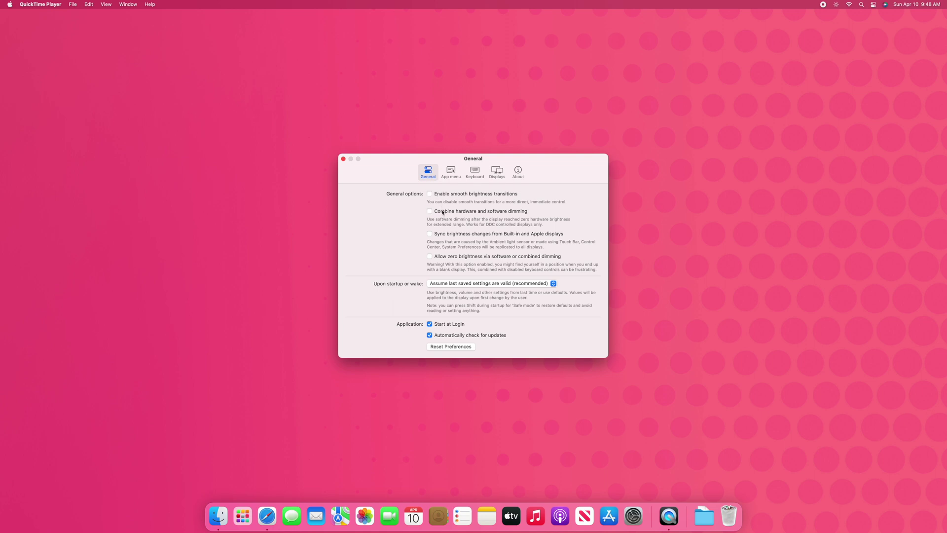
key(XF86MonBrightnessDown)
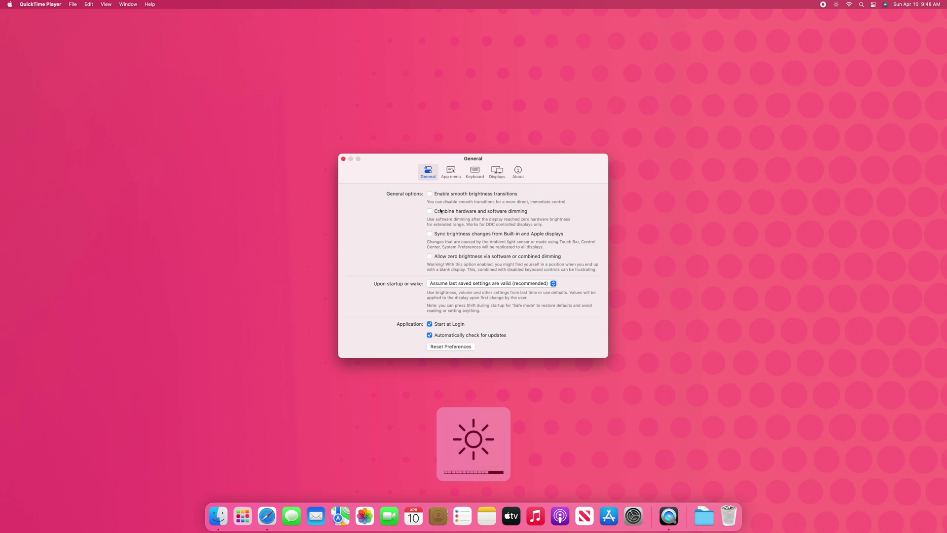
key(XF86MonBrightnessDown)
key(XF86MonBrightnessDown)
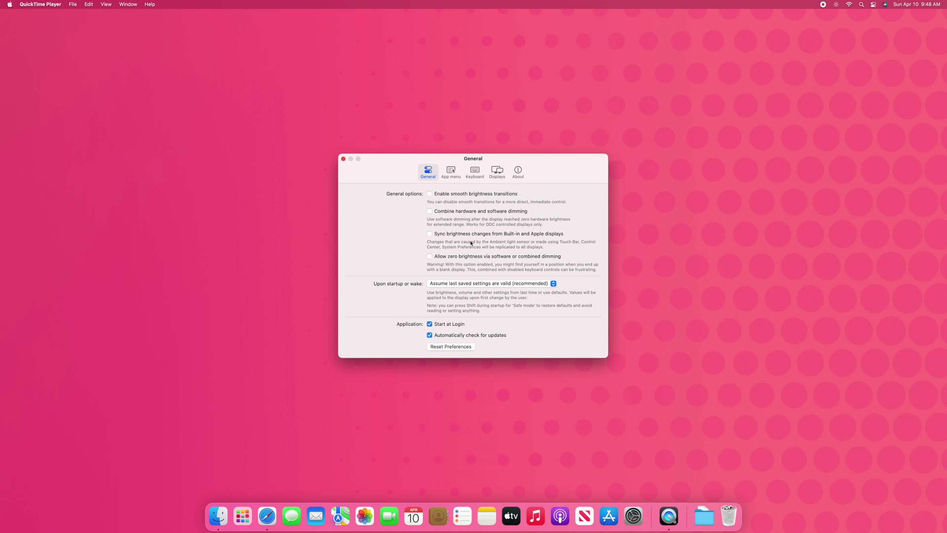
In the App menu settings, set Multiple displays to 'Use combined slider for all displays'.
click(452, 176)
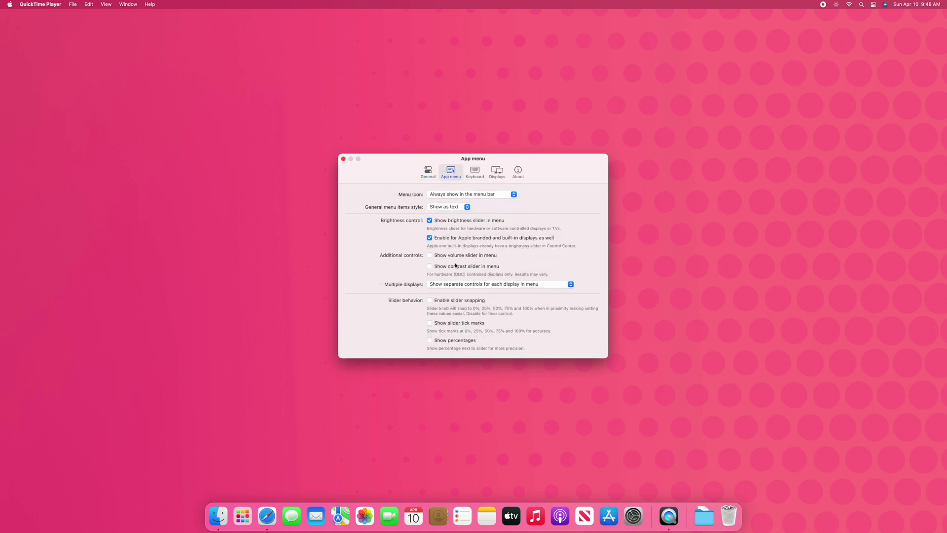
click(458, 285)
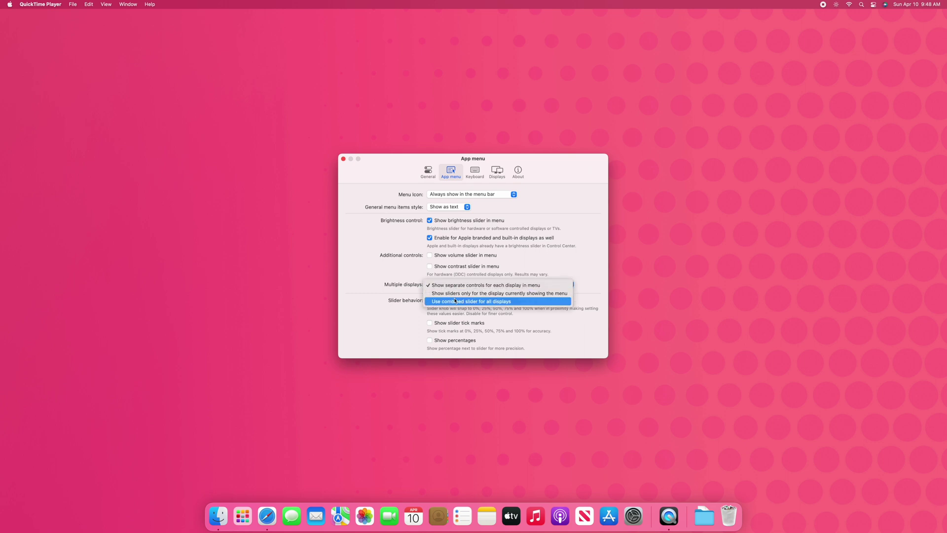
click(454, 300)
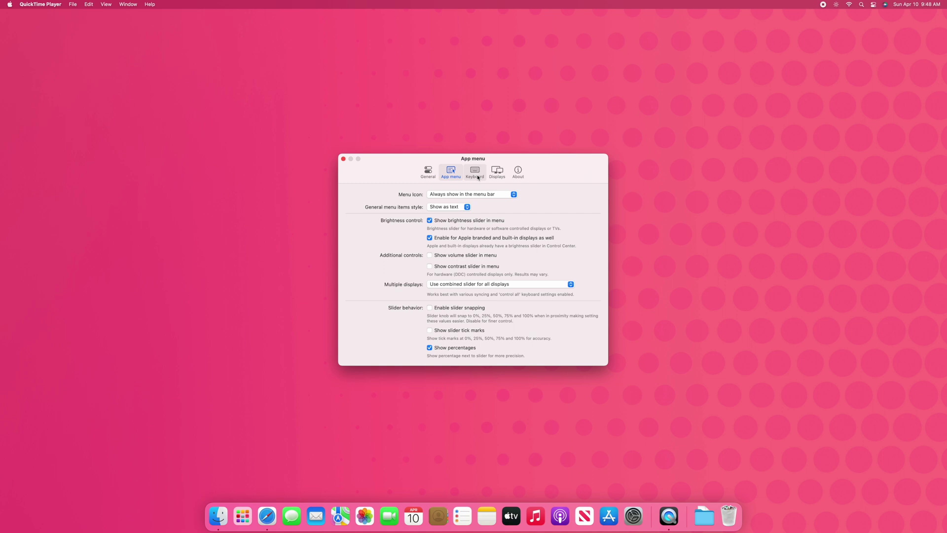
In Keyboard settings, set 'Screen to control' to 'Change for all screens'.
click(476, 175)
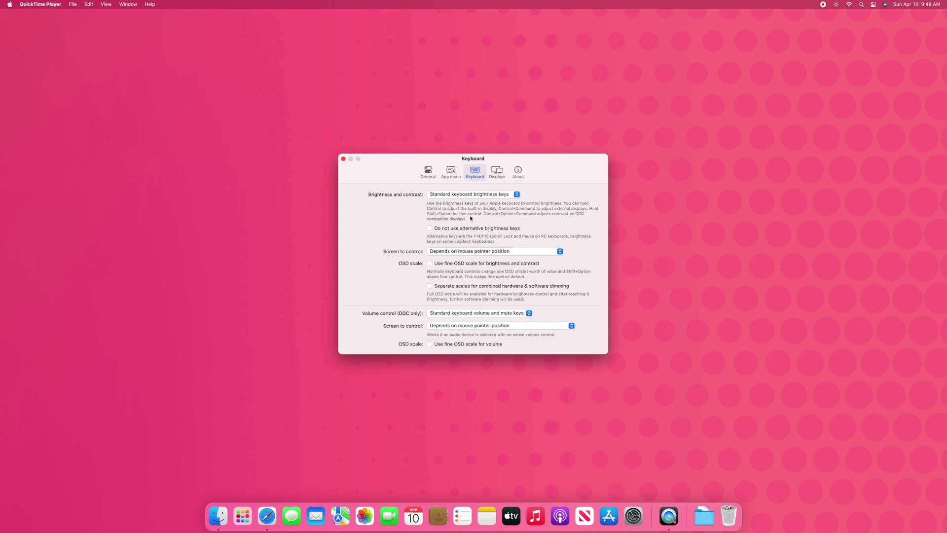
click(464, 252)
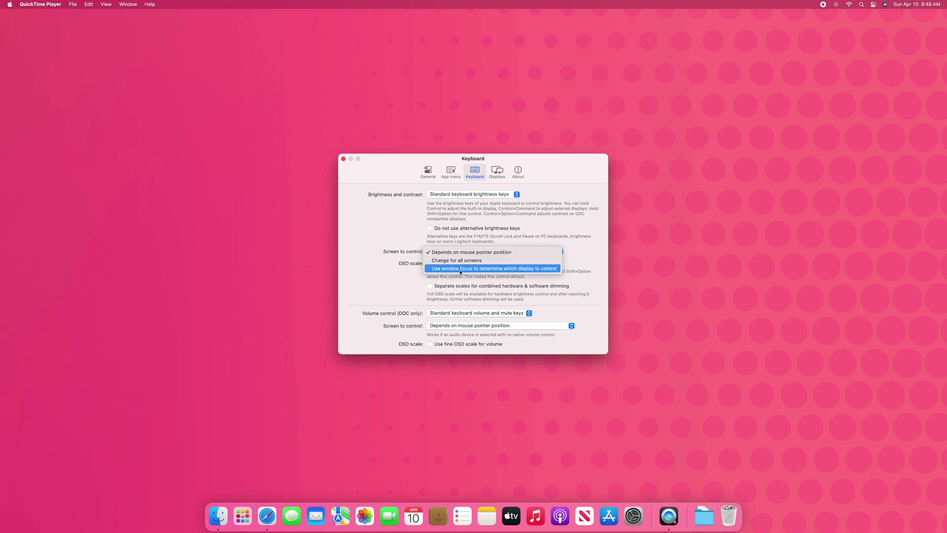
click(461, 269)
click(459, 251)
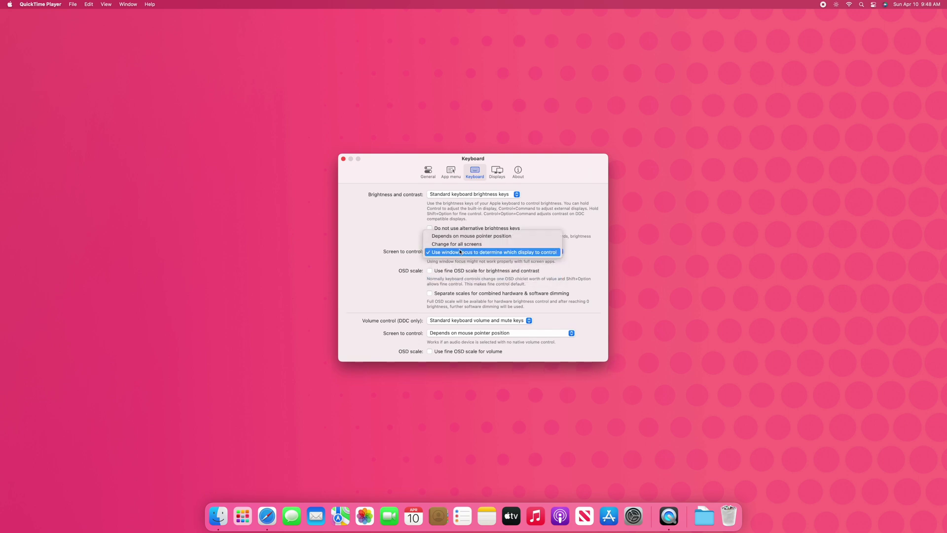
click(460, 251)
click(460, 251)
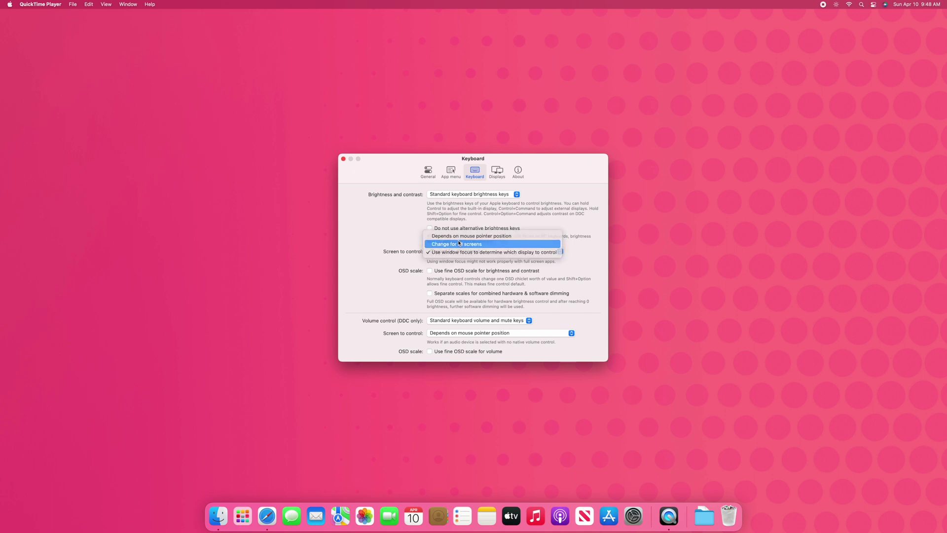
click(458, 244)
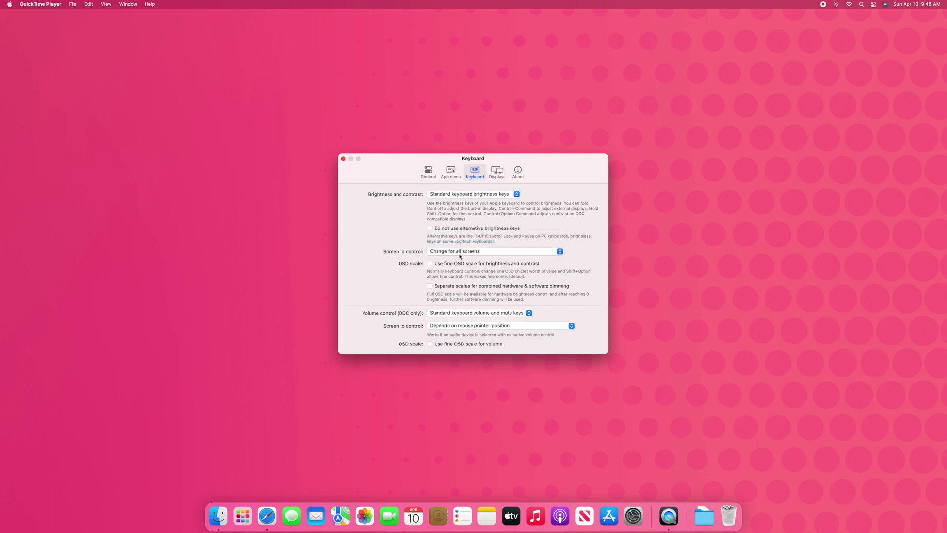
click(494, 170)
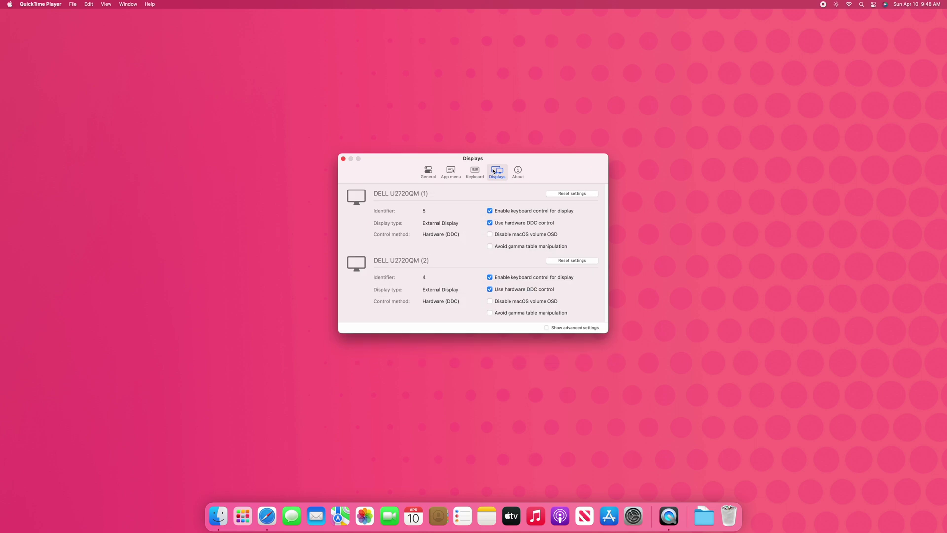
Turn on Disable macOS volume OSD and Avoid gamma table manipulation for both Dell displays.
click(515, 236)
click(515, 247)
click(518, 302)
click(515, 314)
In advanced settings, uncheck Volume and Contrast for the second display, then test brightness-up.
click(568, 328)
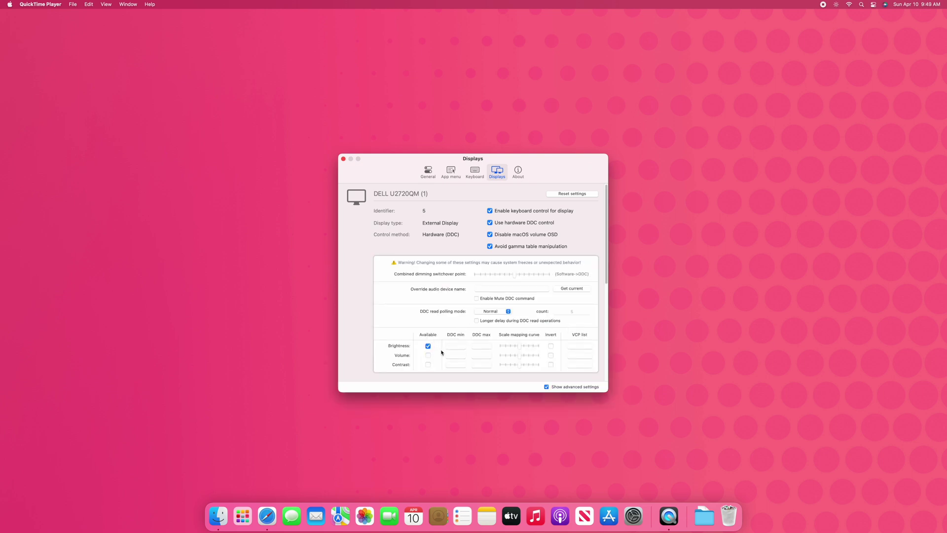
scroll(440, 350, down, 5)
scroll(440, 352, up, 1)
scroll(440, 352, down, 2)
scroll(438, 357, up, 3)
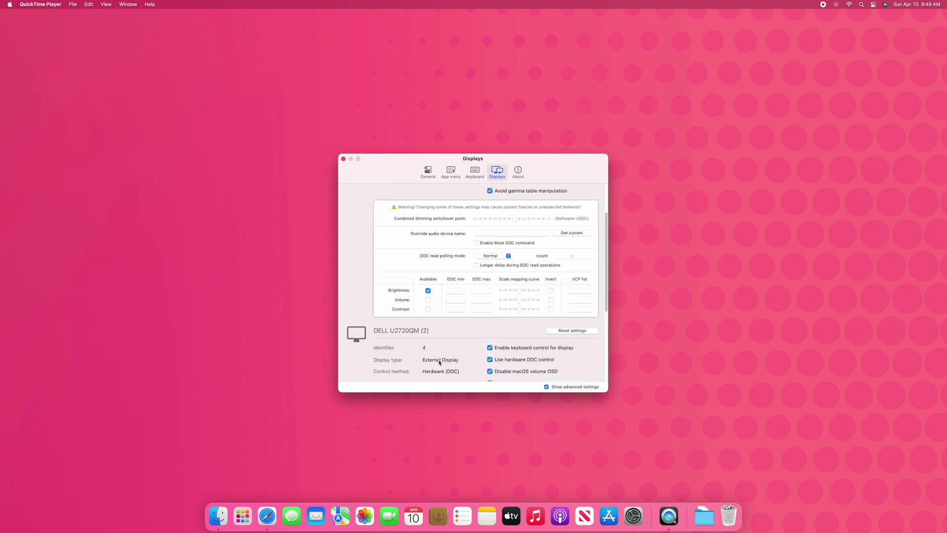
scroll(438, 362, down, 4)
click(427, 356)
click(427, 366)
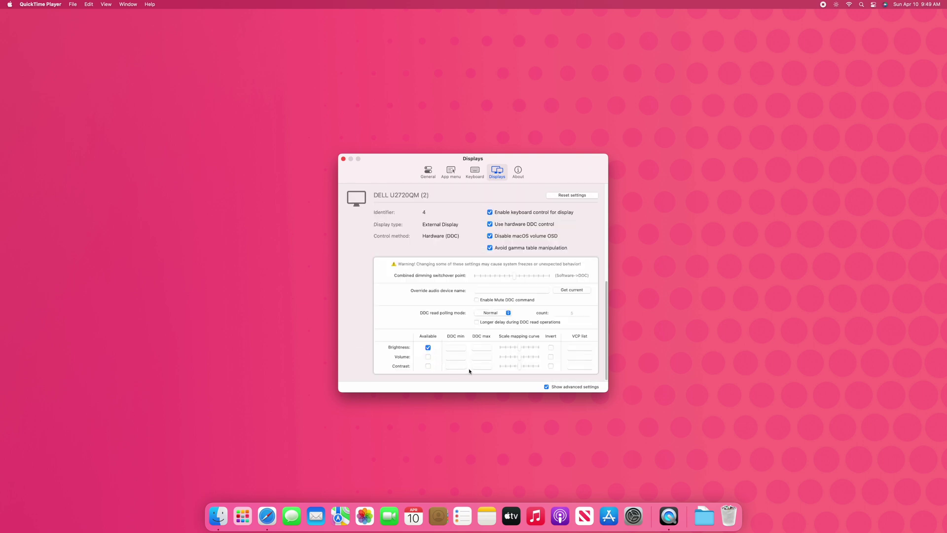
key(XF86MonBrightnessUp)
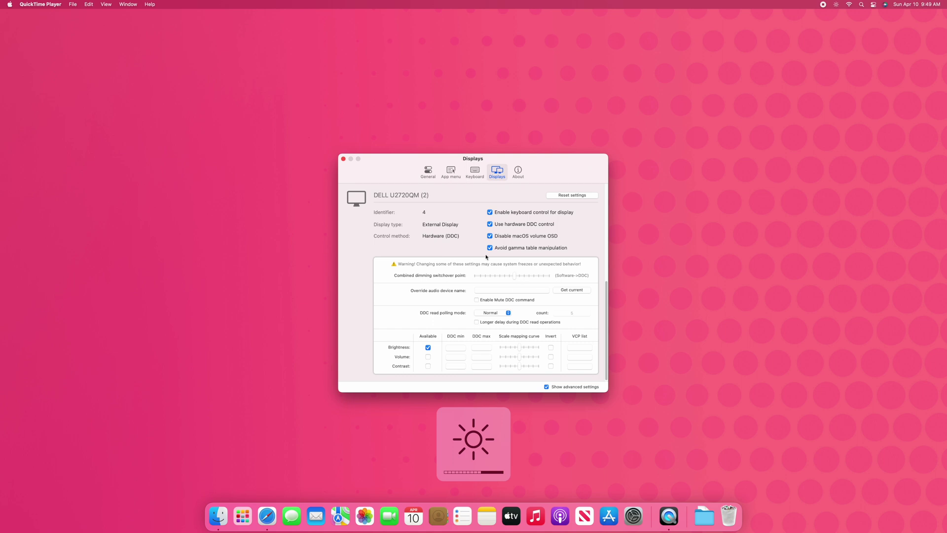
Show MonitorControl's About pane listing version 4.0.2 build 6965.
click(517, 172)
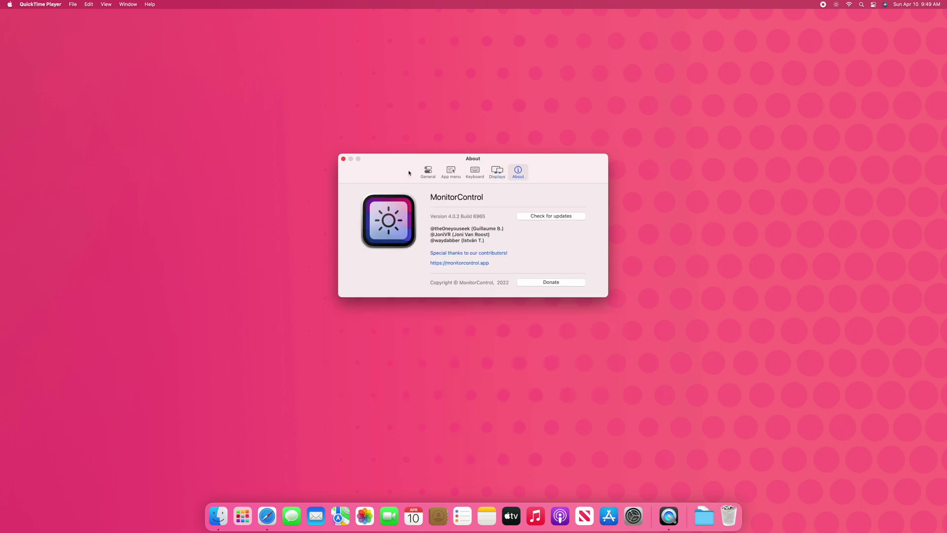